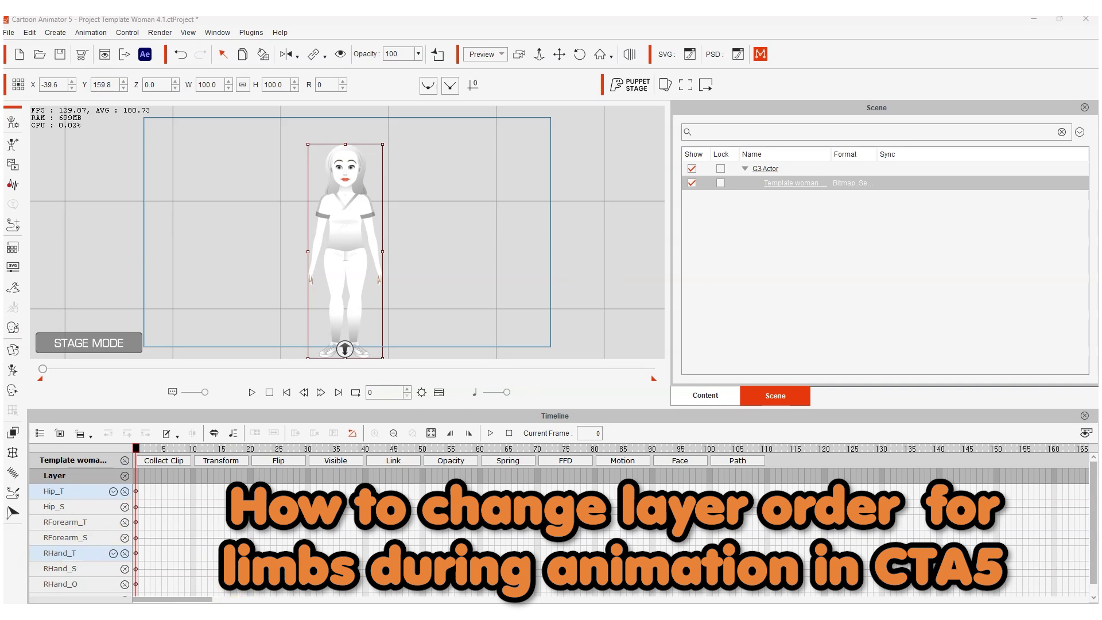
scroll(189, 509, "down", 1)
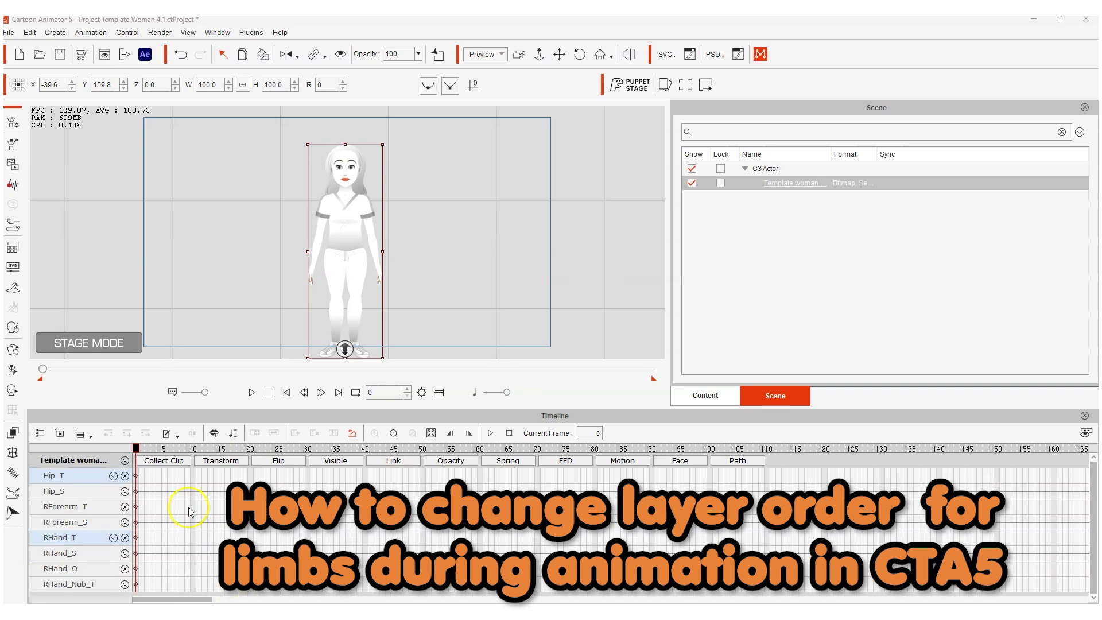
left_click(13, 434)
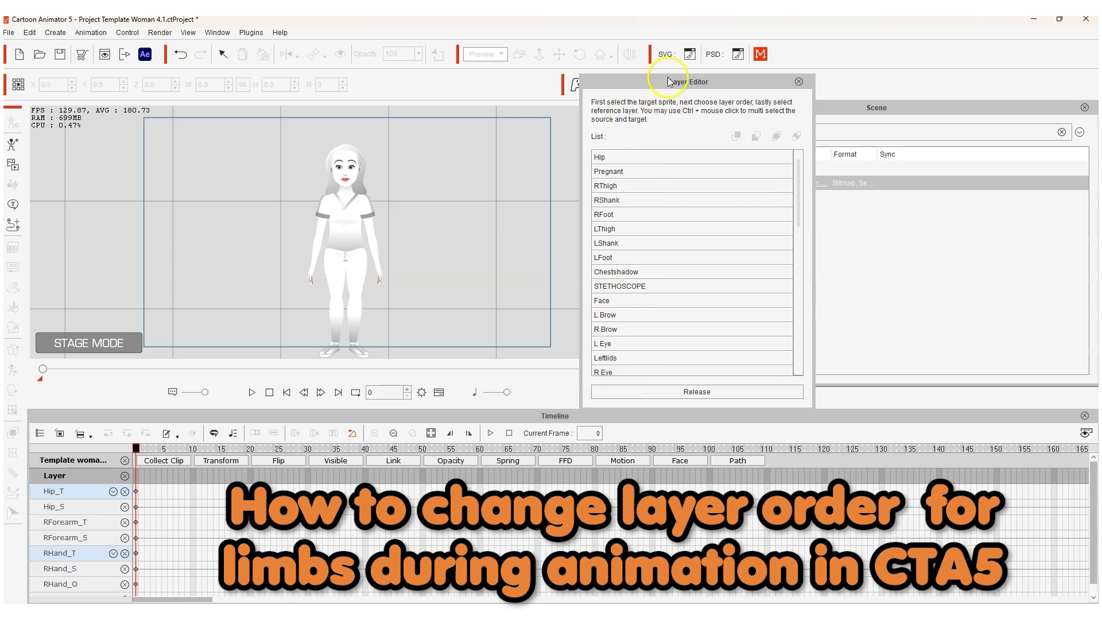
left_click(799, 82)
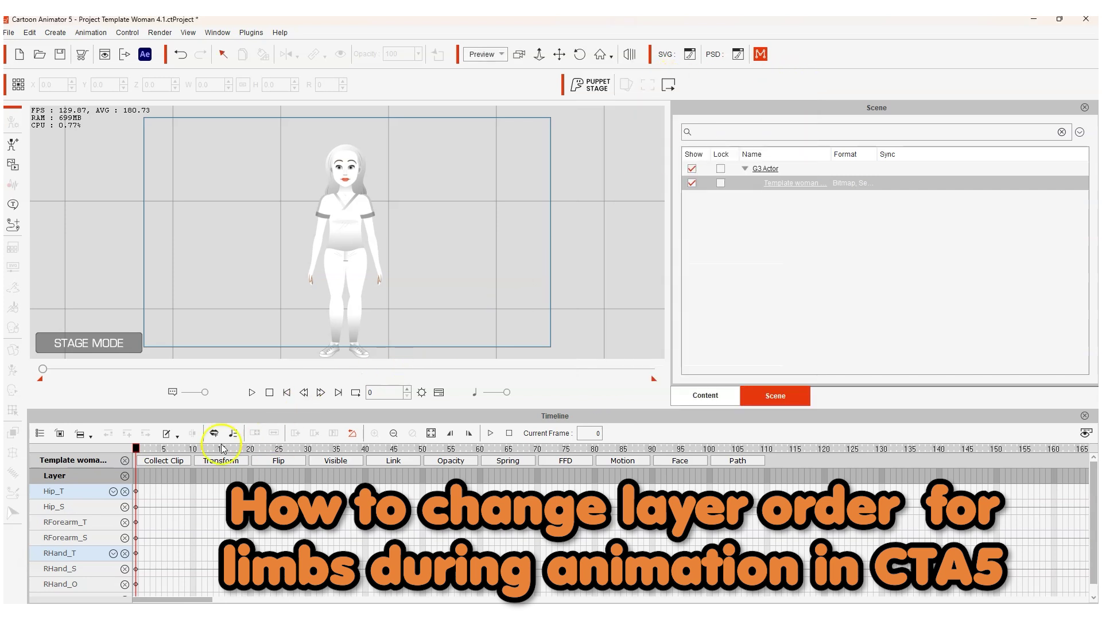
- At frame 10, rotate the left arm across the front of the body with the 2D Motion Key Editor
left_click(192, 450)
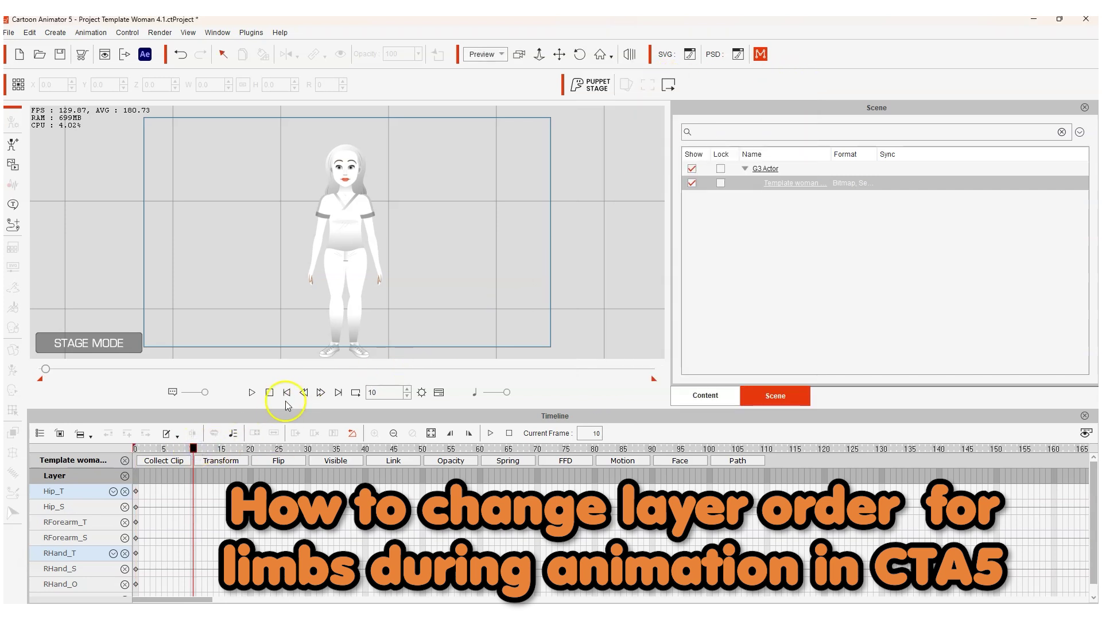
left_click(344, 237)
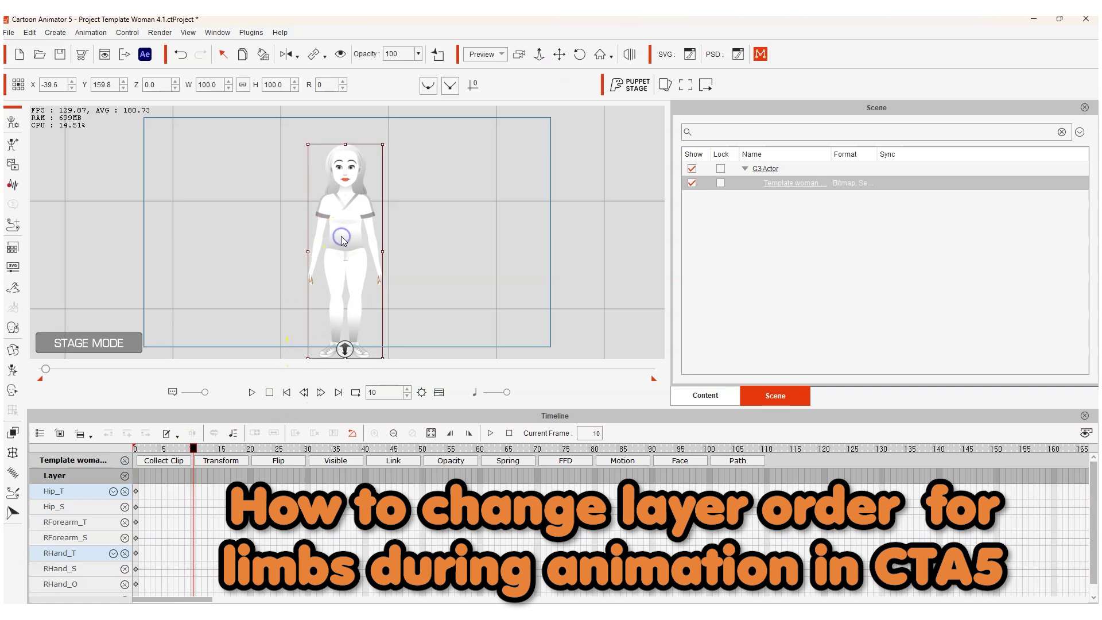
left_click(331, 305)
left_click(13, 370)
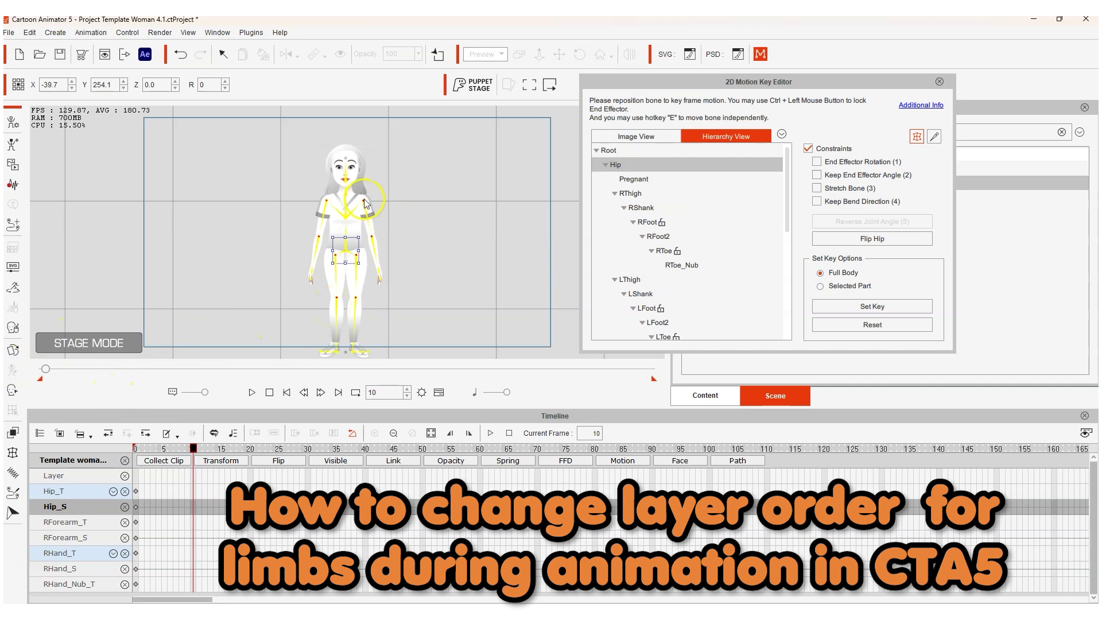
left_click(364, 205)
left_click_drag(374, 185, 402, 192)
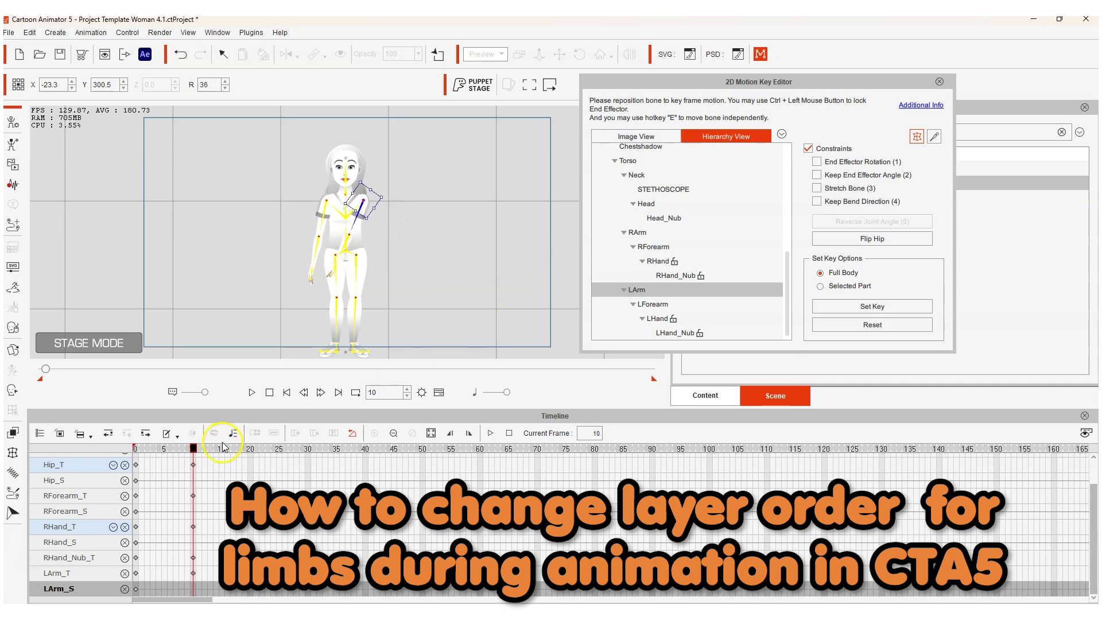
mouse_move(193, 451)
left_mouse_down()
mouse_move(133, 451)
mouse_move(201, 454)
mouse_move(139, 454)
mouse_move(195, 454)
mouse_move(146, 461)
mouse_move(194, 456)
left_mouse_up()
left_click(940, 81)
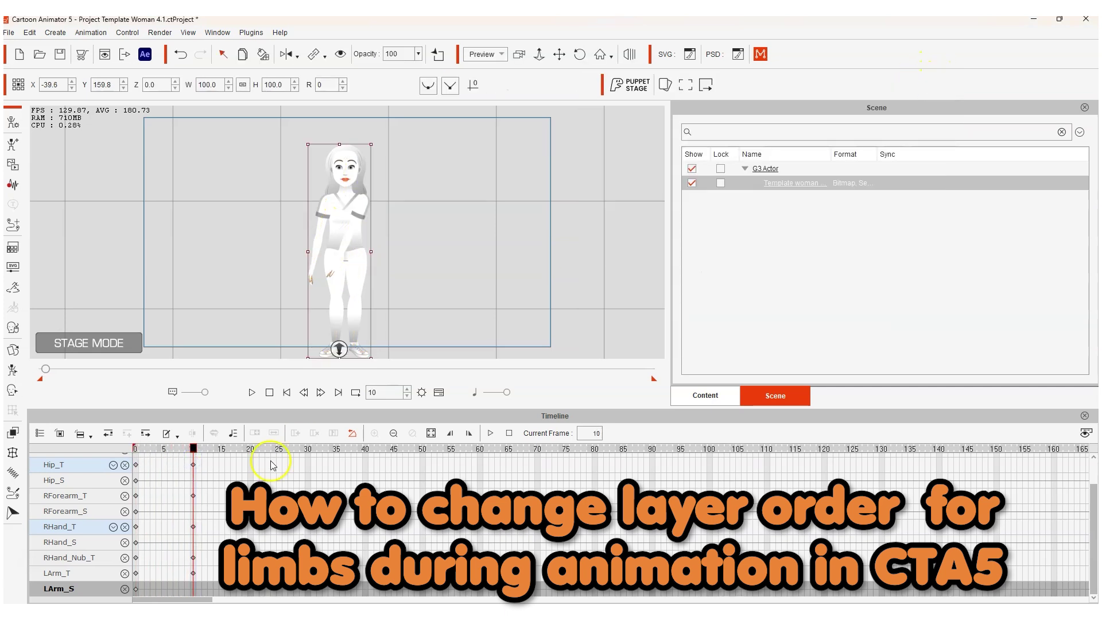
- Select the character's Layer track at frame 10 and open the Layer Editor
left_click_drag(1093, 489, 1093, 461)
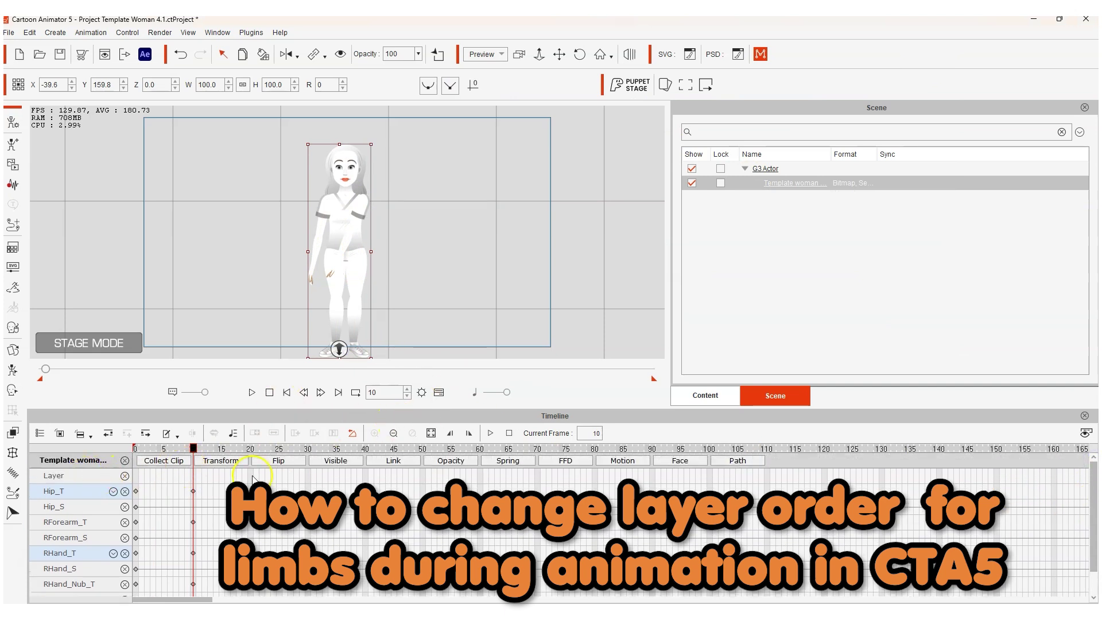
left_click(185, 477)
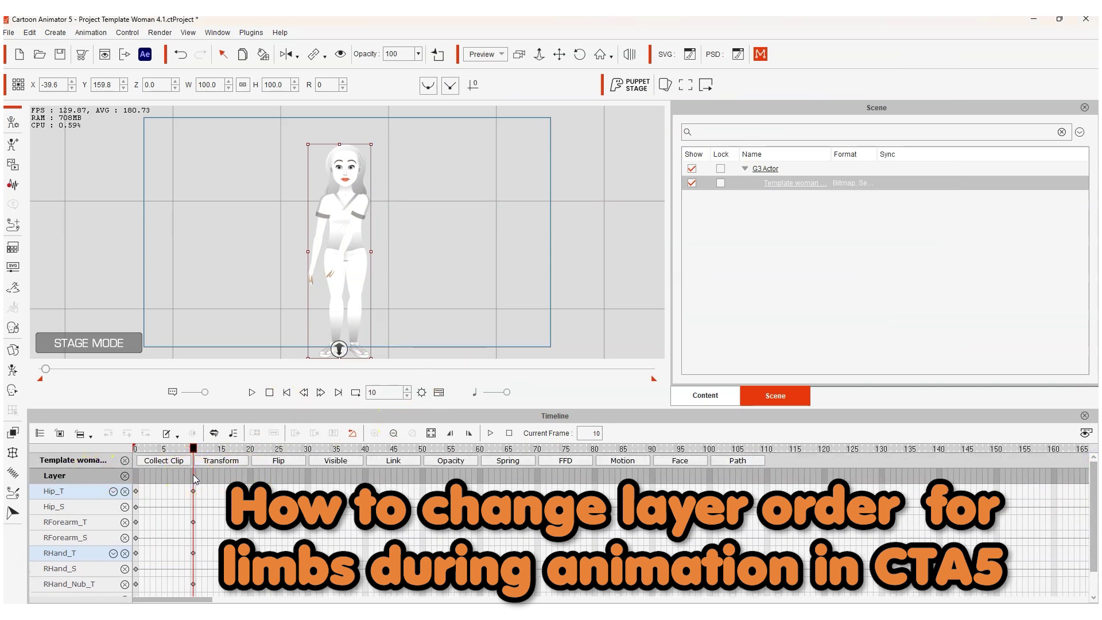
left_click(14, 434)
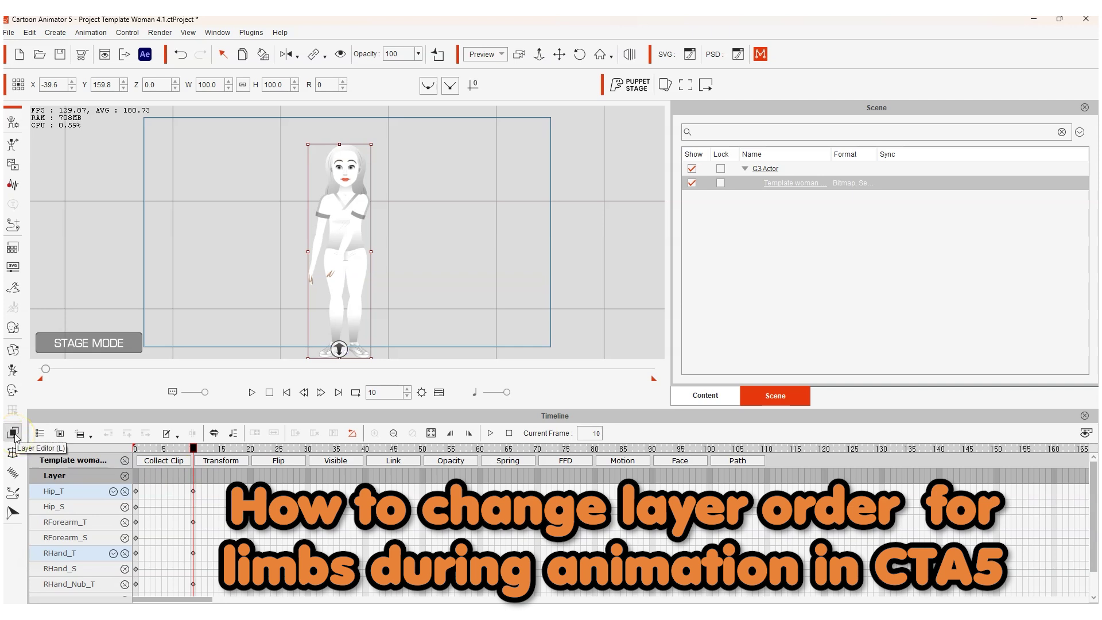
left_click(14, 434)
left_click(519, 303)
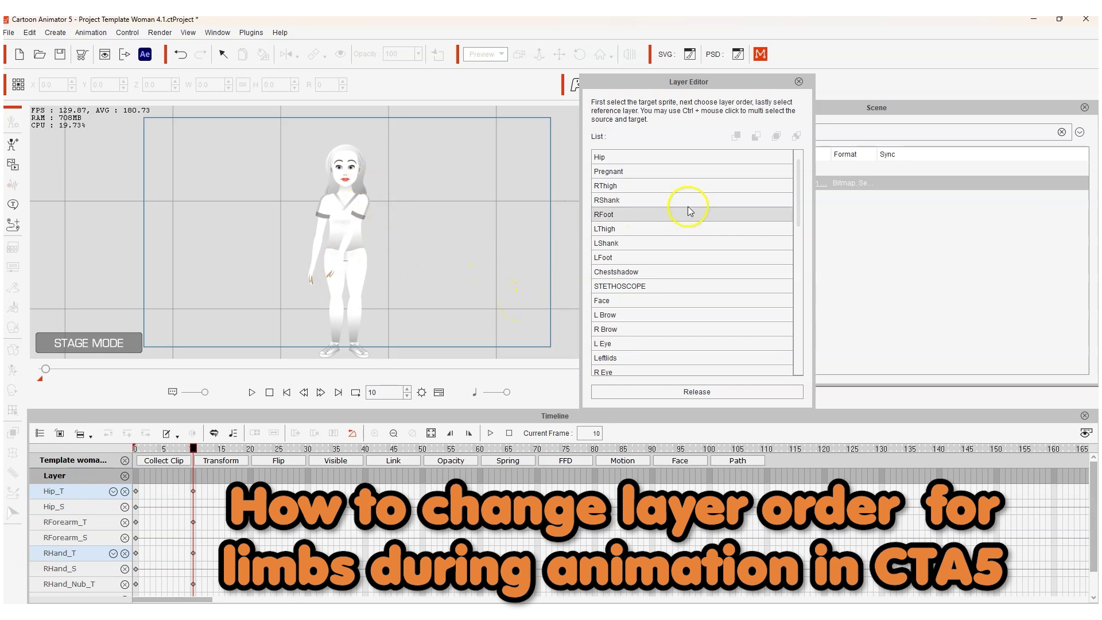
- Place the LHand, LForearm and LArm layers together behind the Hip layer at frame 10
left_click_drag(801, 193, 795, 351)
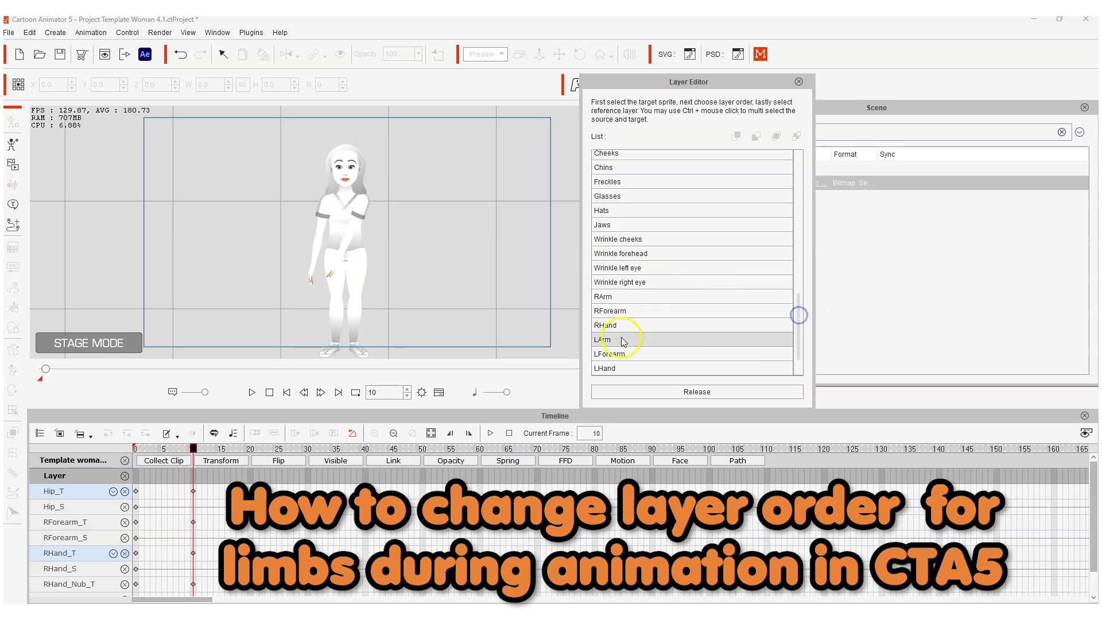
left_click(611, 369)
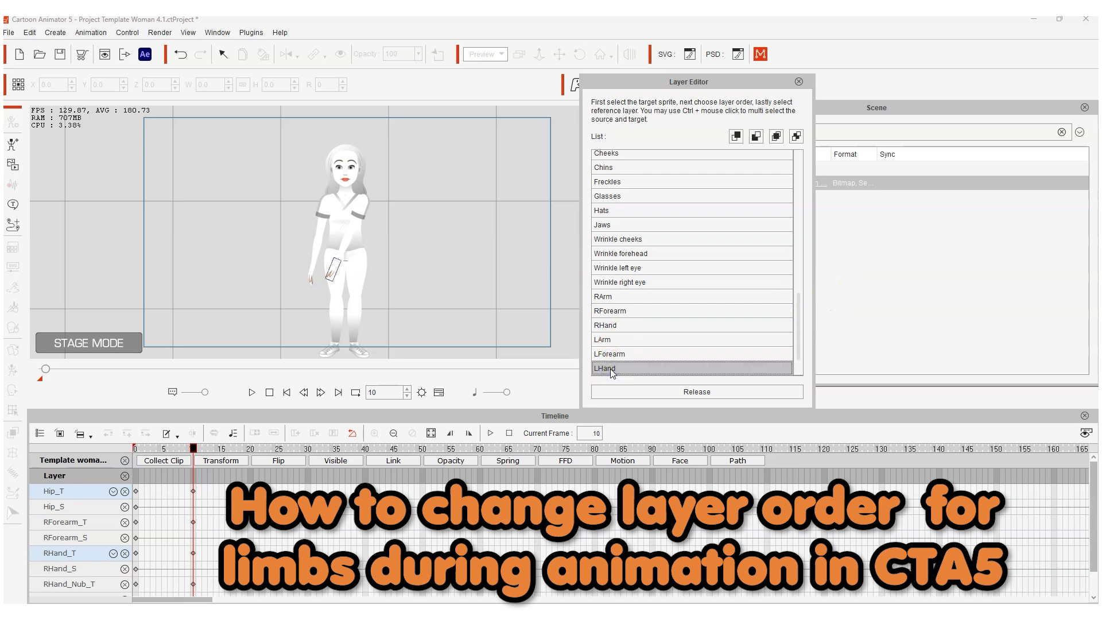
left_click(625, 356, "ctrl")
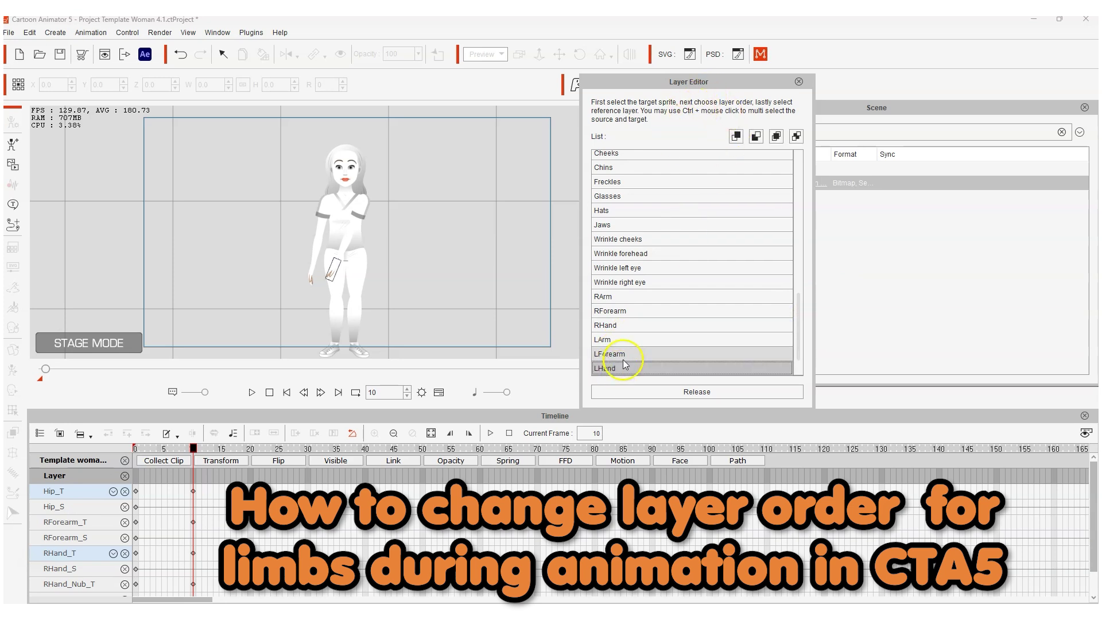
left_click(623, 355, "ctrl")
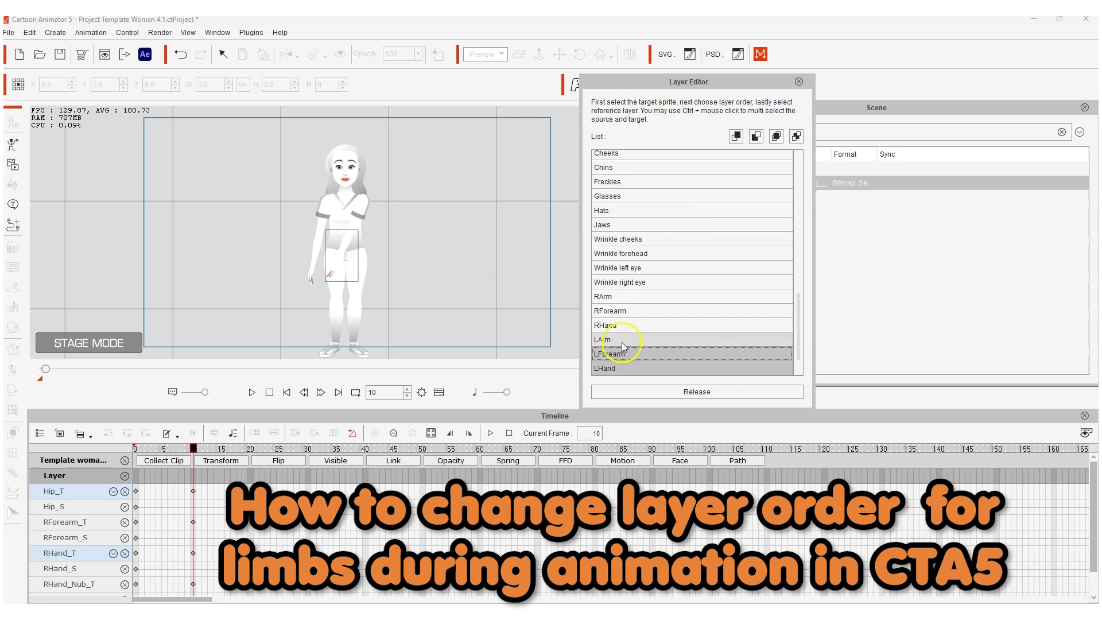
left_click(622, 339, "ctrl")
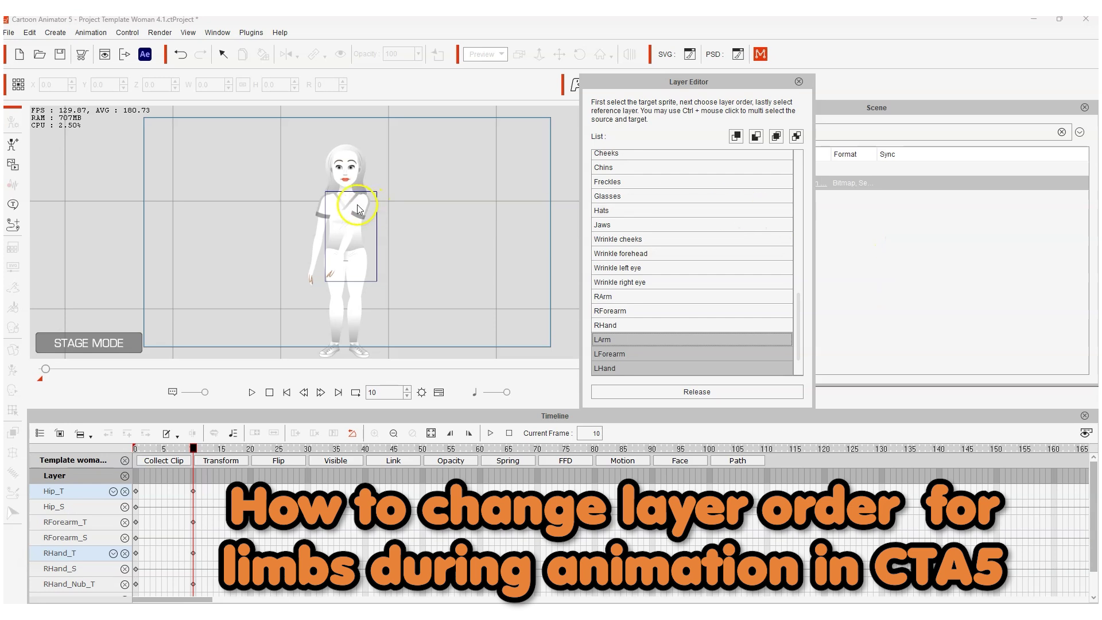
left_click(756, 137)
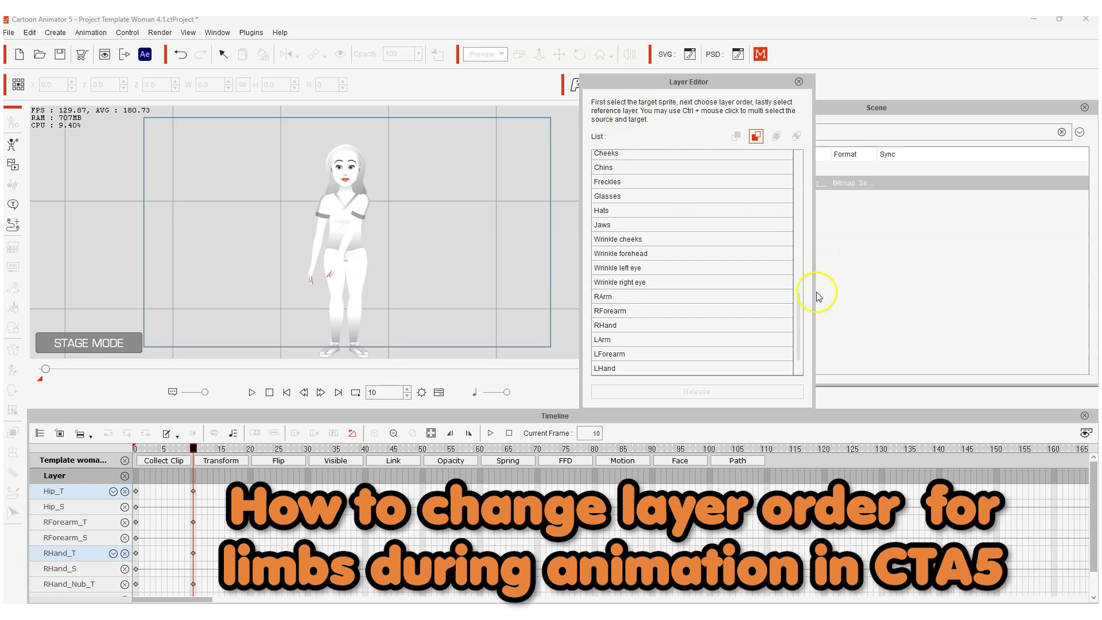
left_click_drag(797, 308, 802, 237)
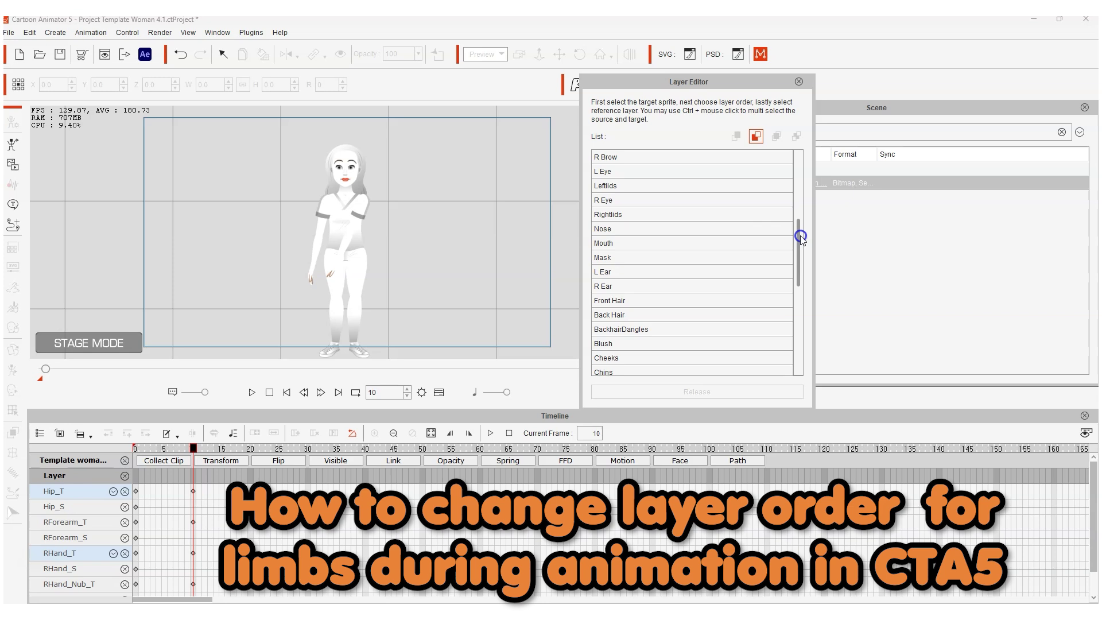
left_click_drag(801, 237, 804, 170)
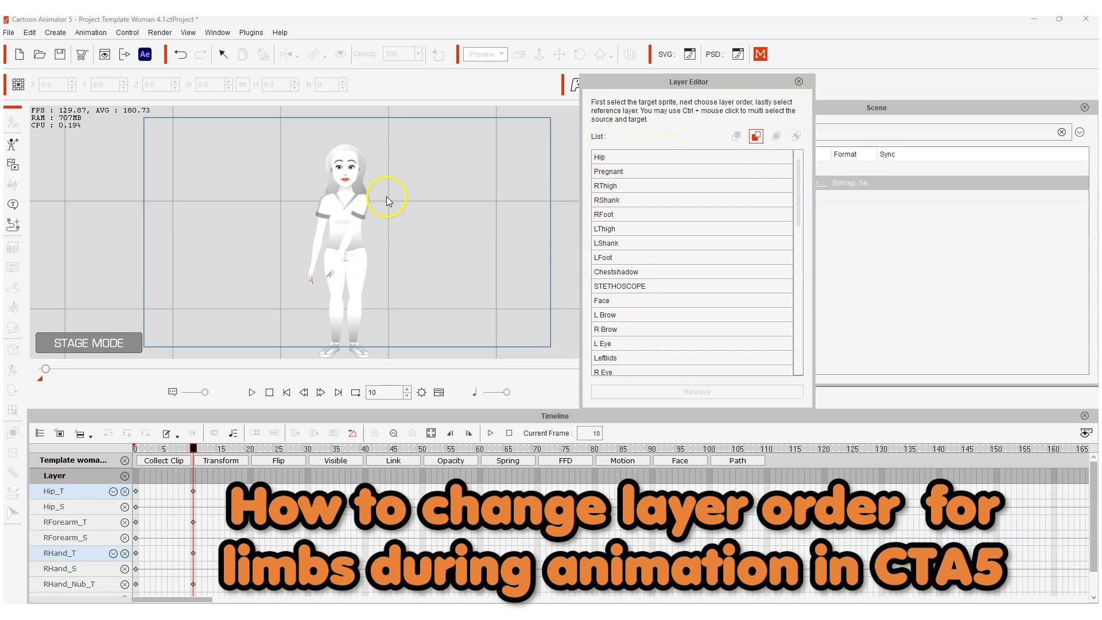
left_click(630, 161)
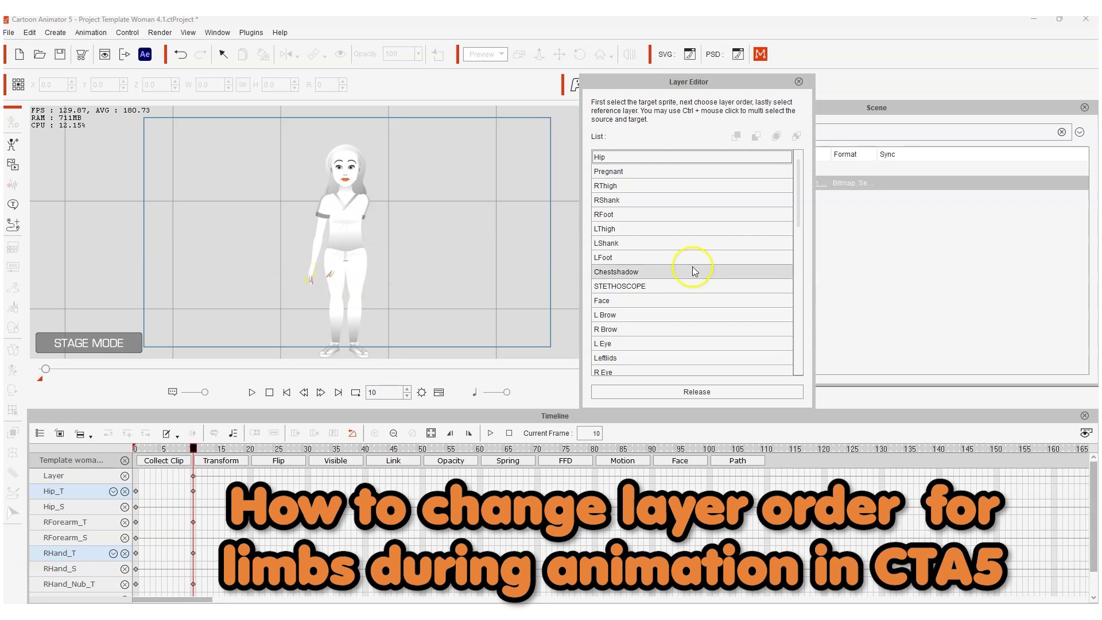
- Place the LHand layer behind the RThigh layer at frame 10
left_click_drag(797, 205, 804, 349)
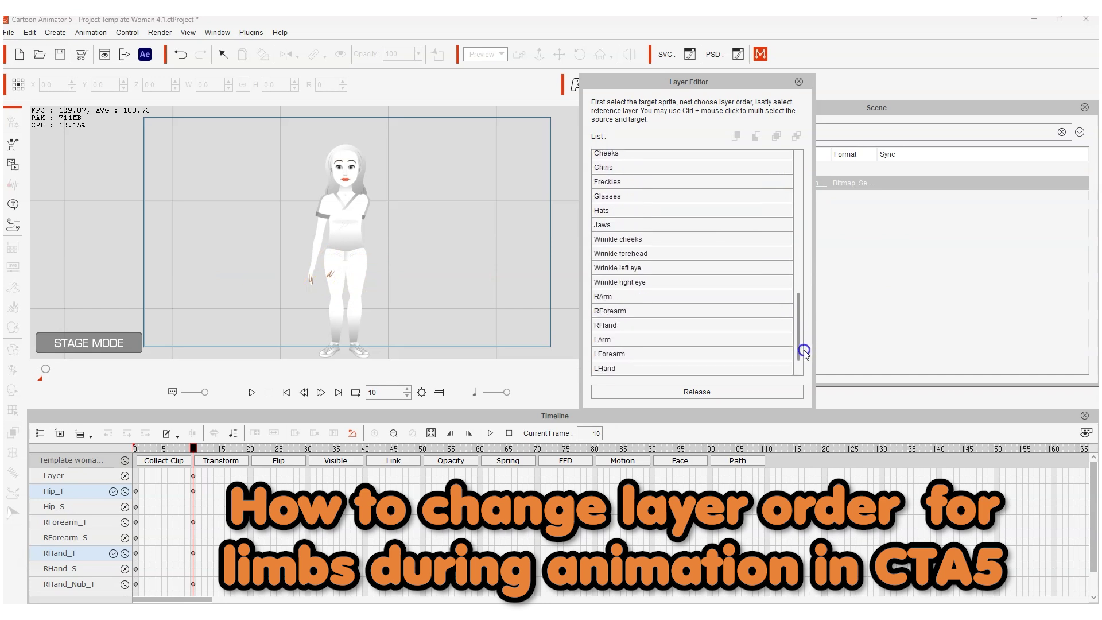
left_click(660, 367)
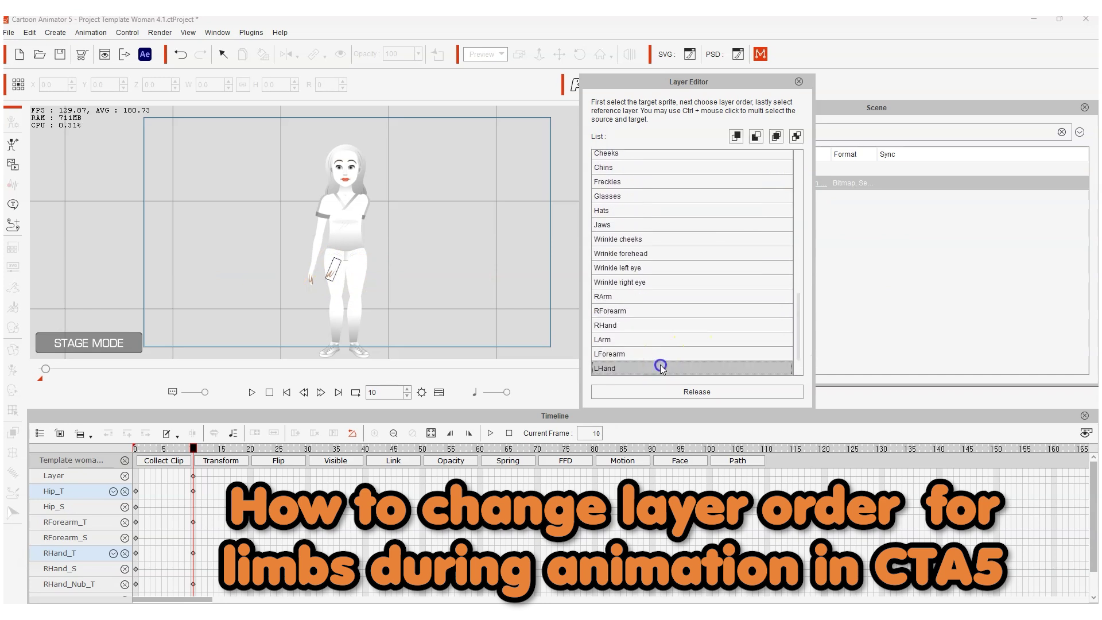
left_click(755, 136)
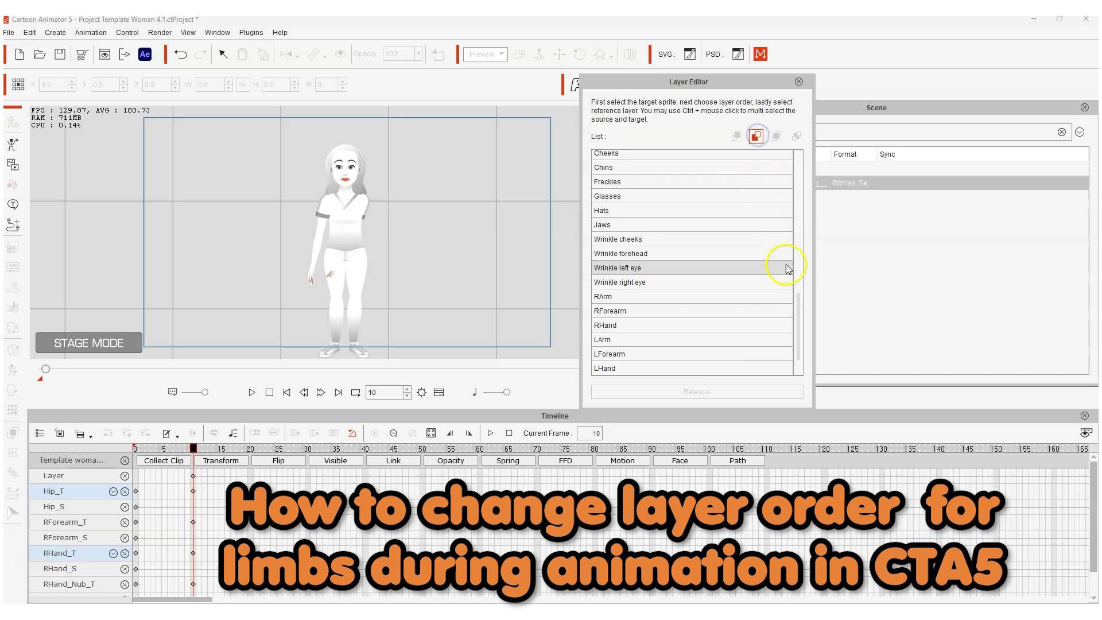
left_click_drag(800, 313, 795, 166)
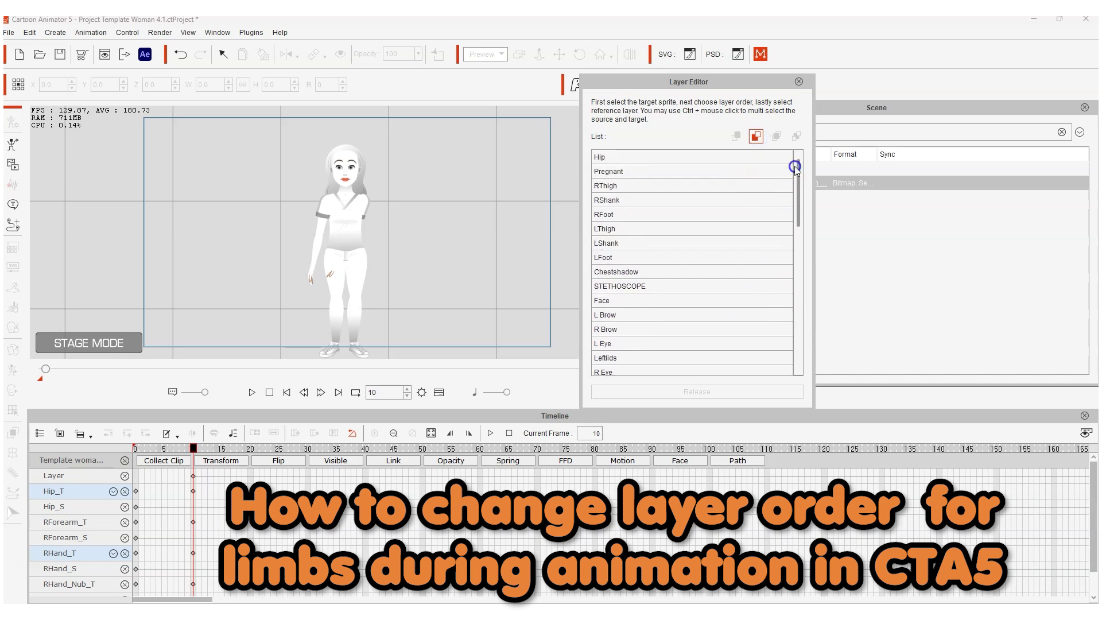
left_click(612, 185)
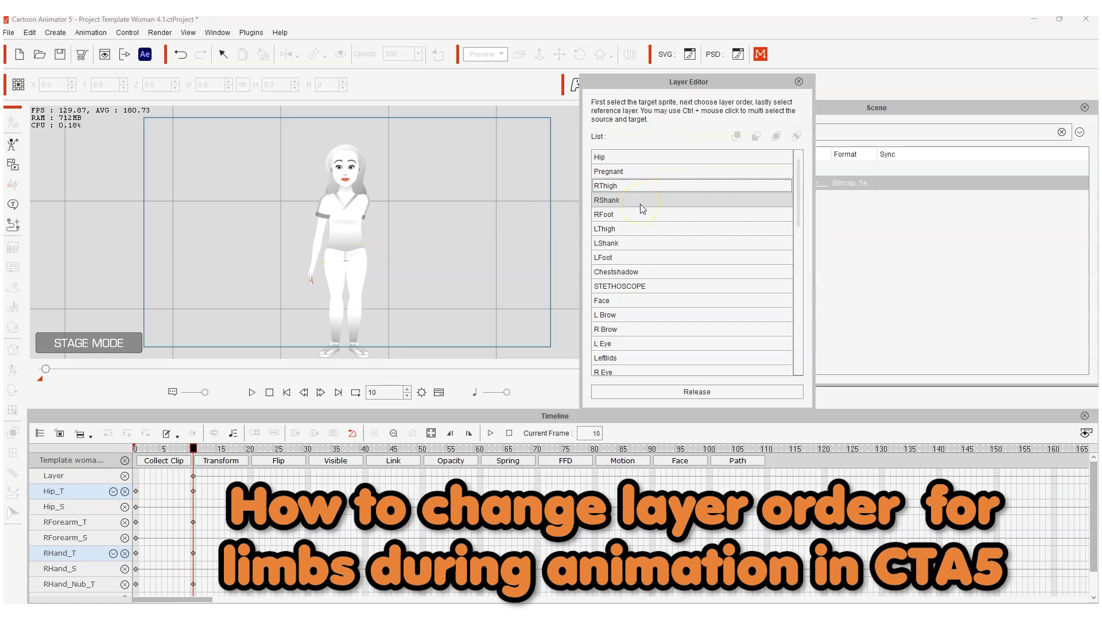
- Scrub the timeline between frames 0 and 10 to check when the left arm changes layer order
left_click(136, 449)
left_click_drag(138, 450, 182, 450)
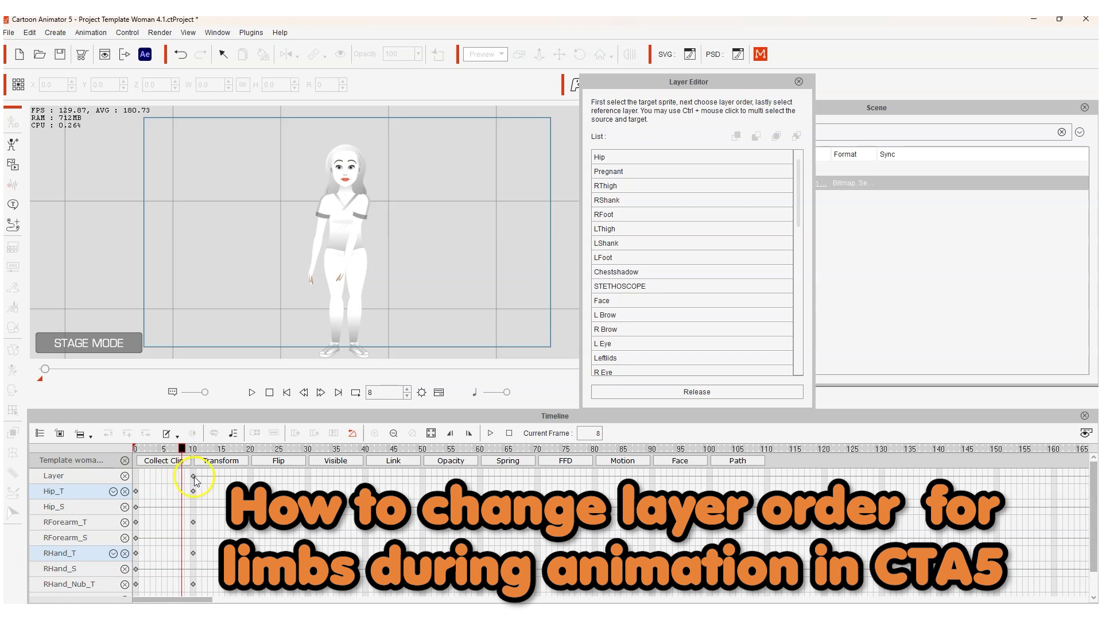
left_click_drag(167, 450, 152, 453)
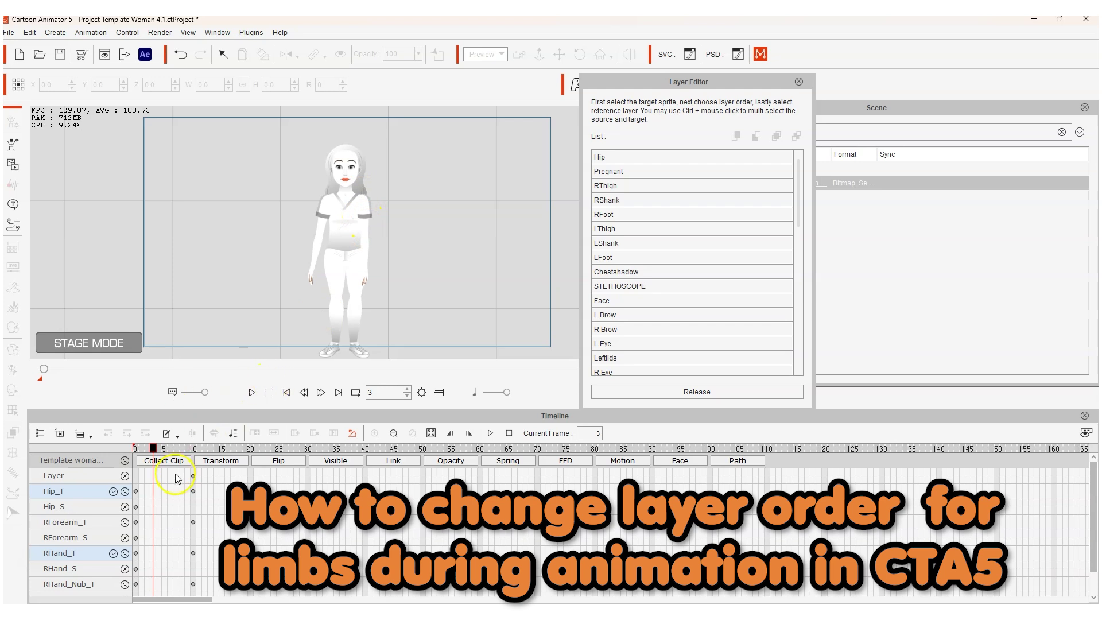
left_click_drag(156, 452, 187, 451)
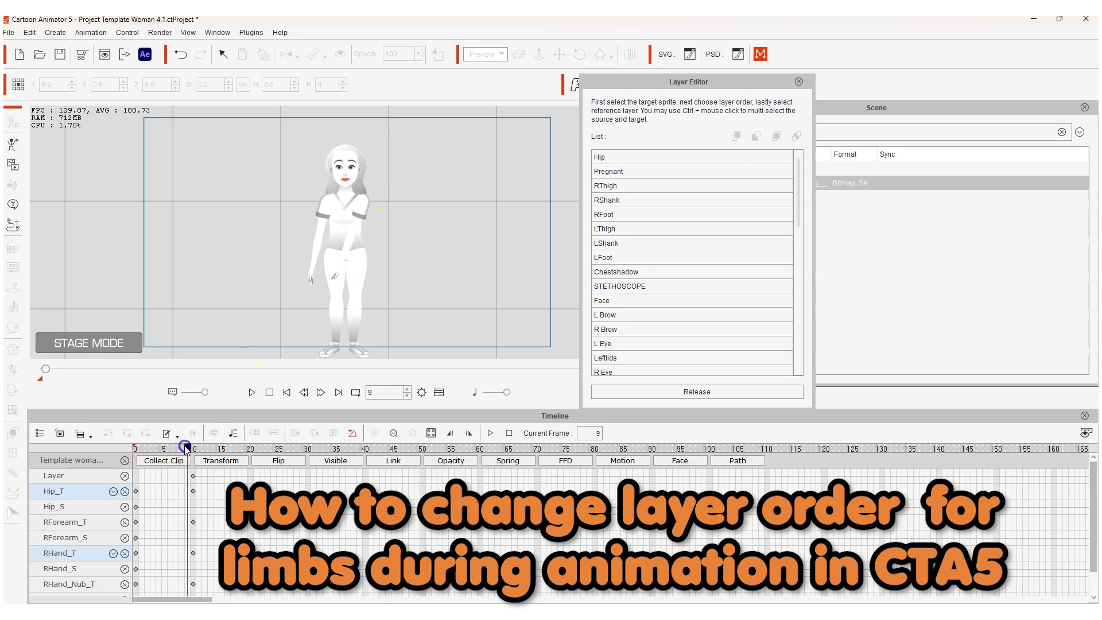
left_click_drag(191, 451, 195, 450)
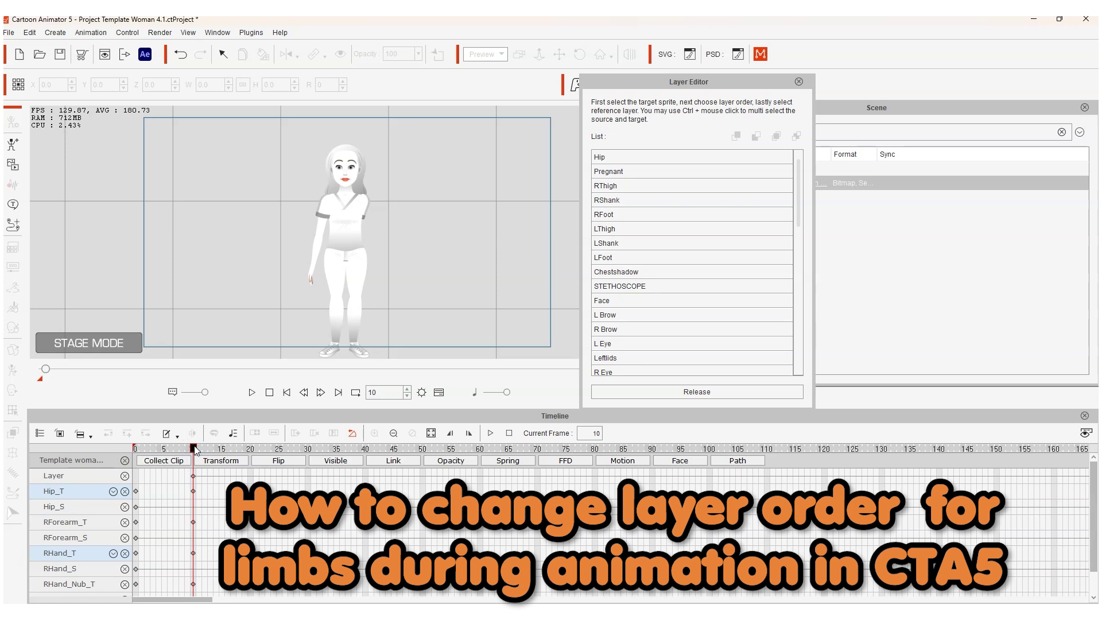
- Advance to frame 40 on the Layer track and bring the LArm, LForearm and LHand layers in front of the Hip layer
left_click_drag(196, 451, 368, 463)
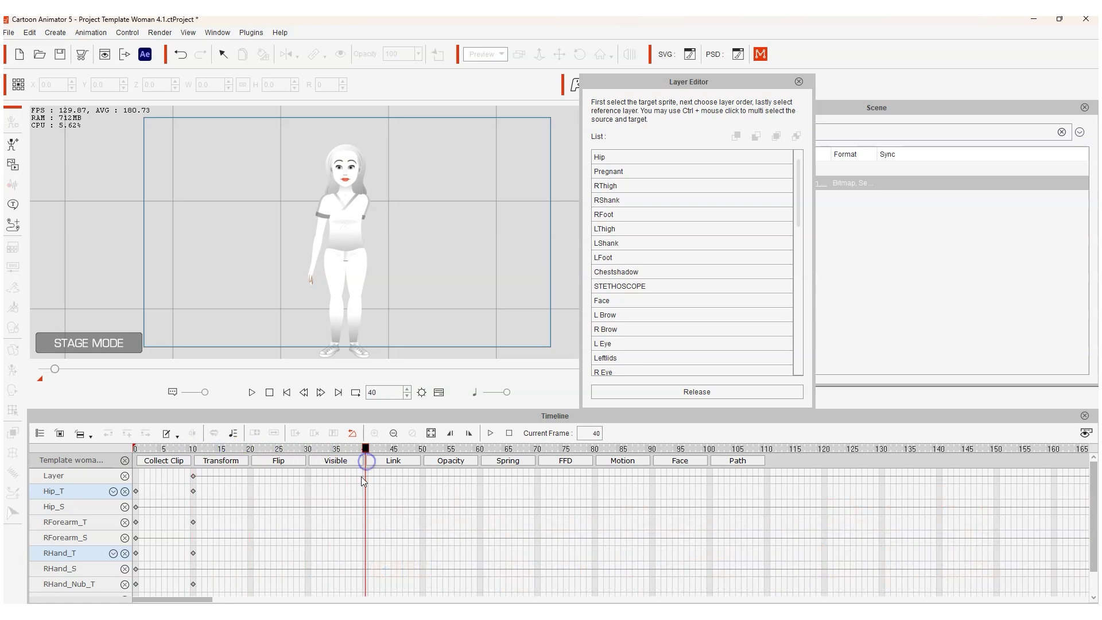
left_click(367, 476)
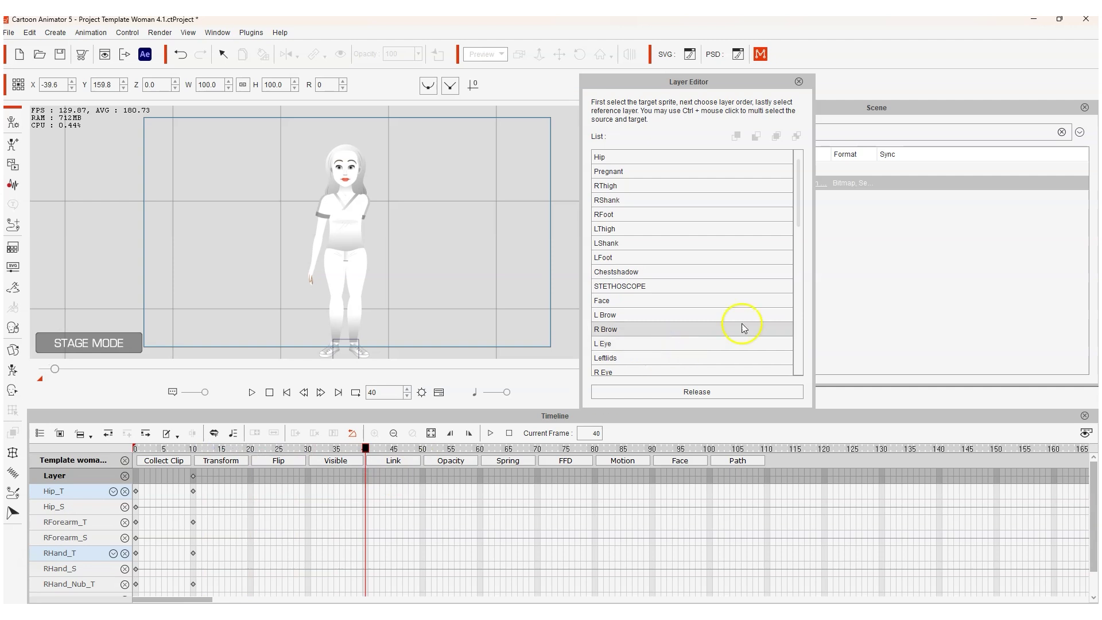
left_click_drag(797, 197, 799, 325)
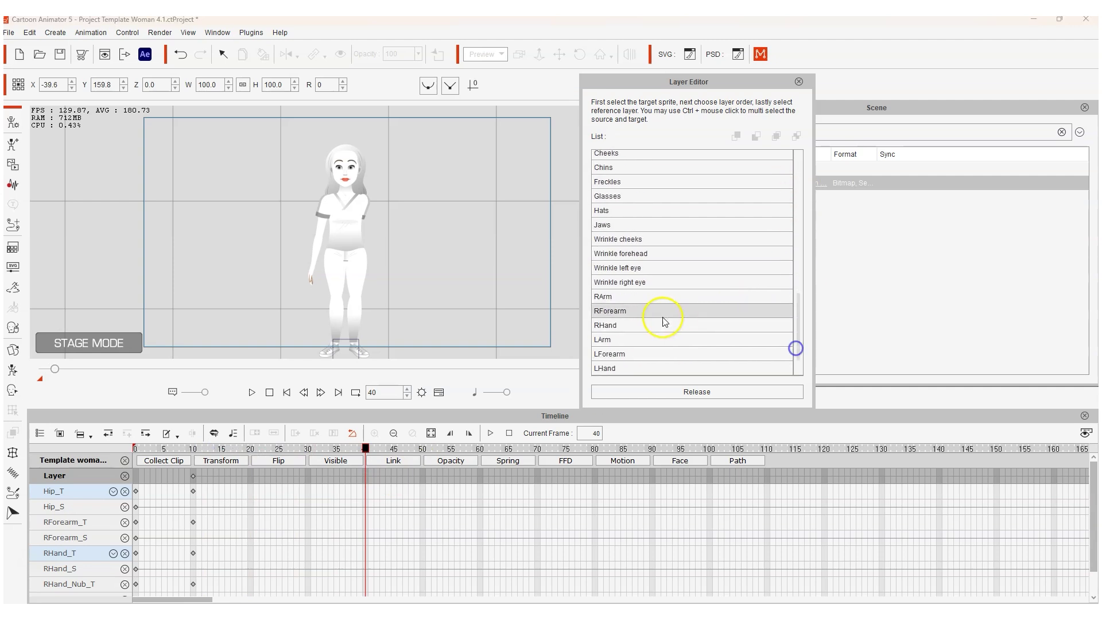
left_click(650, 339)
left_click(646, 368, "shift")
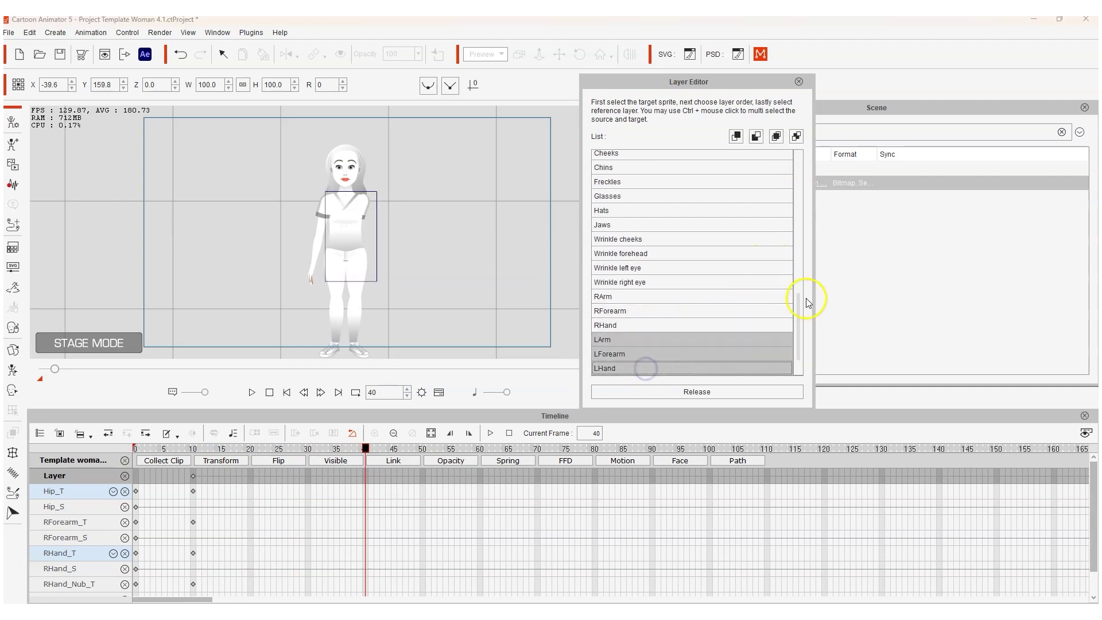
left_click(797, 136)
left_click(648, 157)
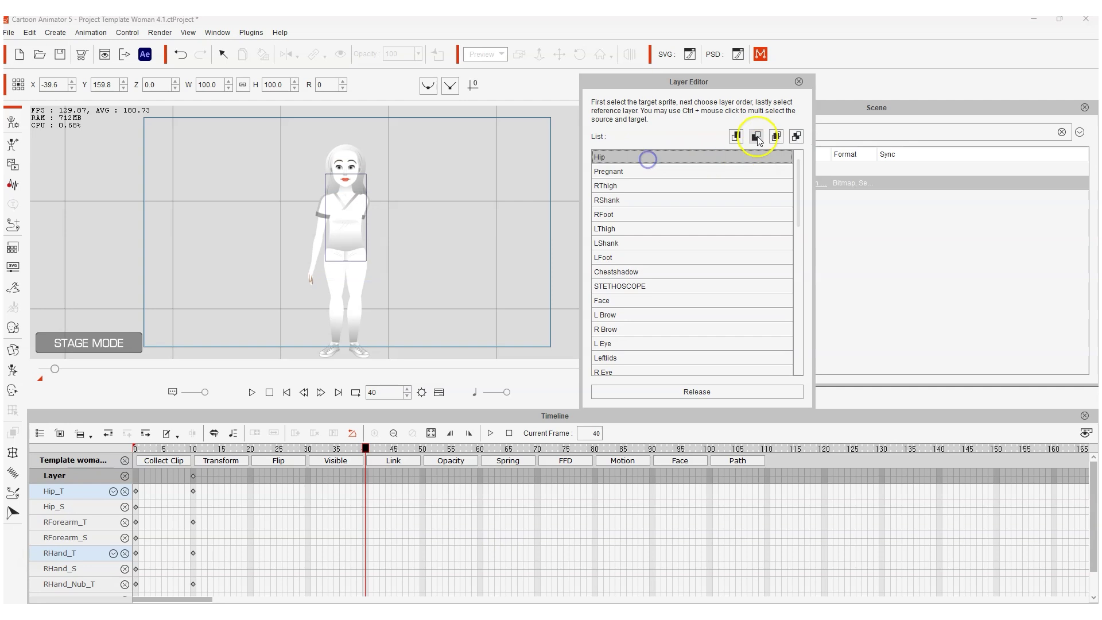
left_click(737, 136)
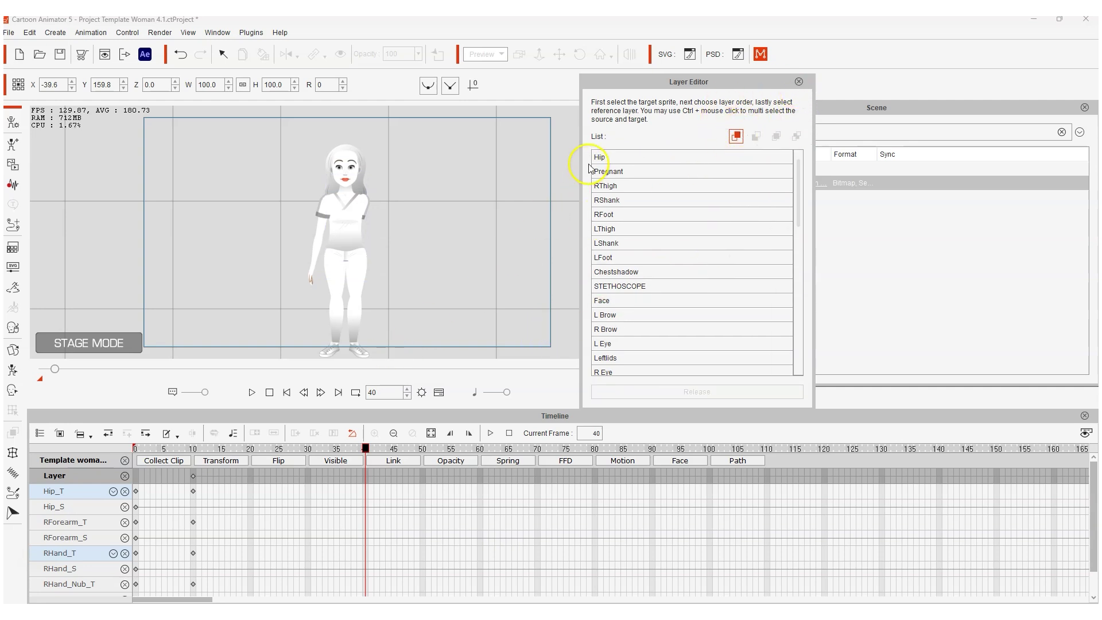
left_click(620, 156)
mouse_move(367, 452)
left_mouse_down()
mouse_move(339, 452)
mouse_move(383, 452)
mouse_move(275, 457)
mouse_move(383, 458)
left_mouse_up()
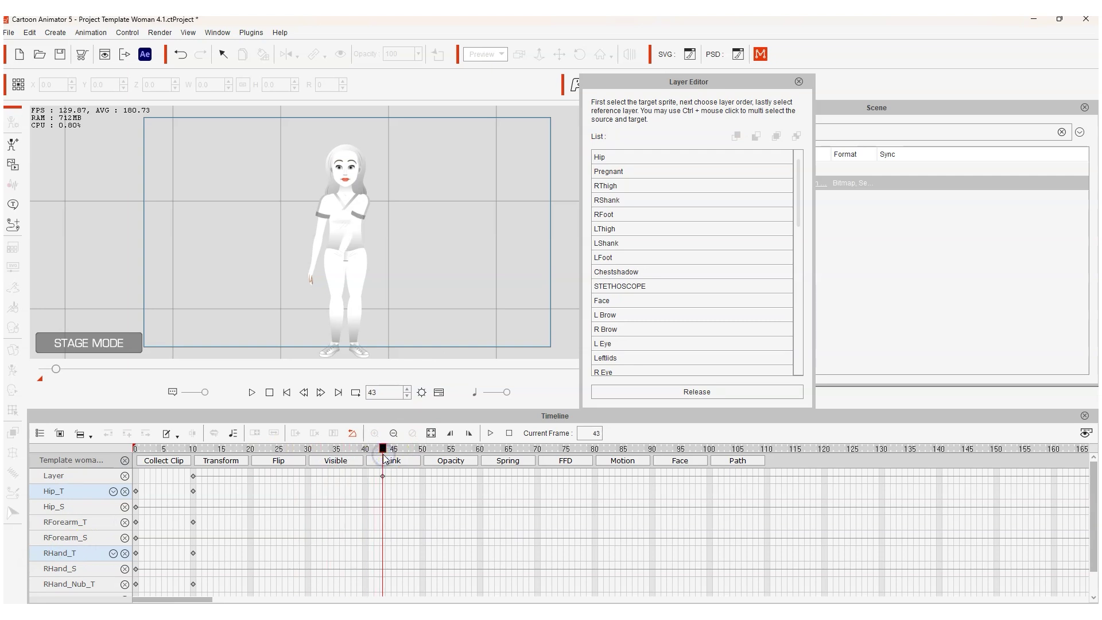